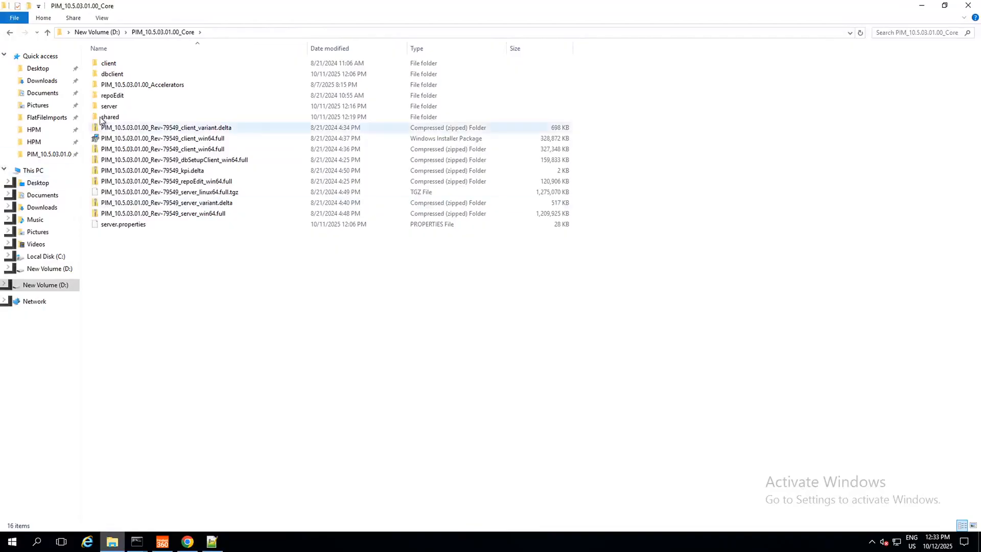
Step: Open claire.properties from the server's configuration HPM folder in Notepad++
double_click(109, 107)
double_click(114, 64)
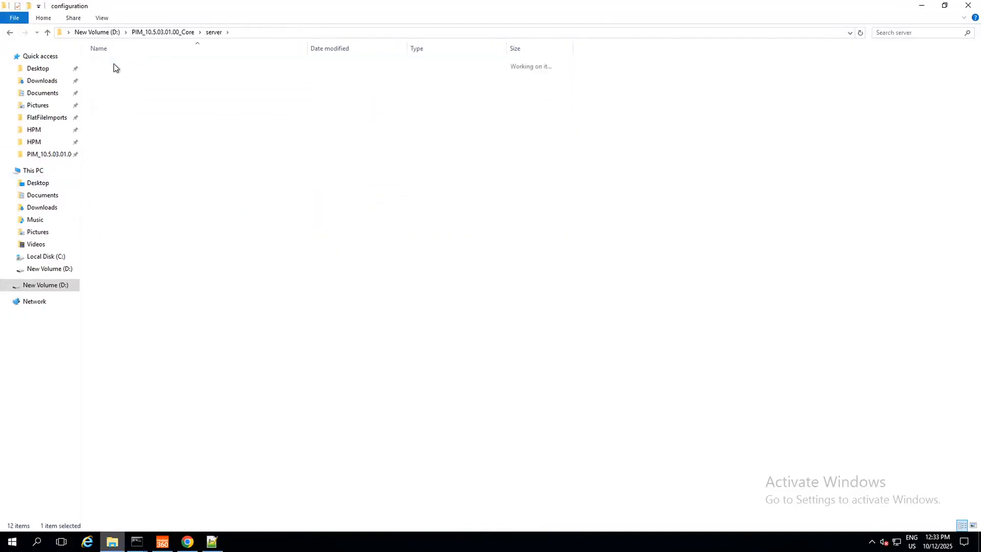
right_click(115, 64)
double_click(134, 63)
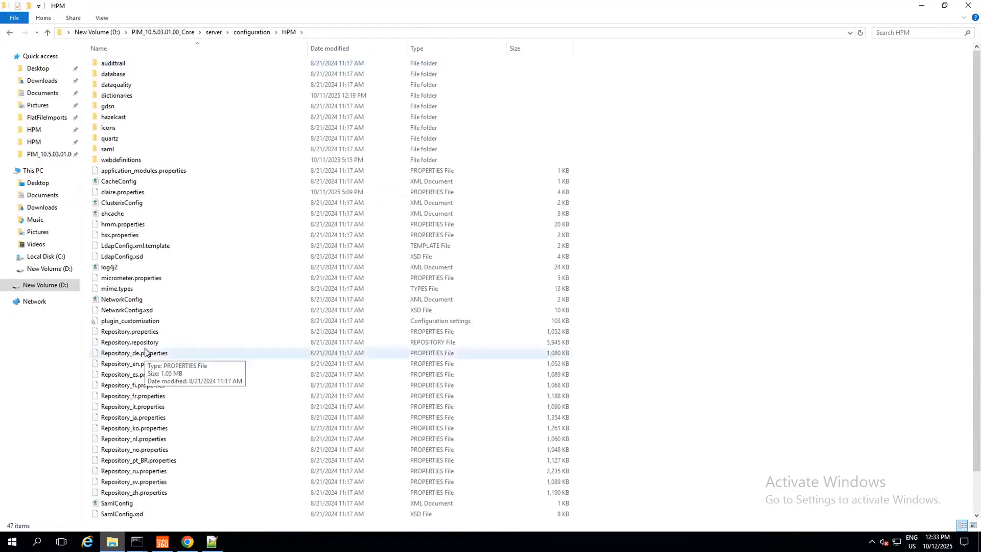
click(118, 190)
right_click(117, 190)
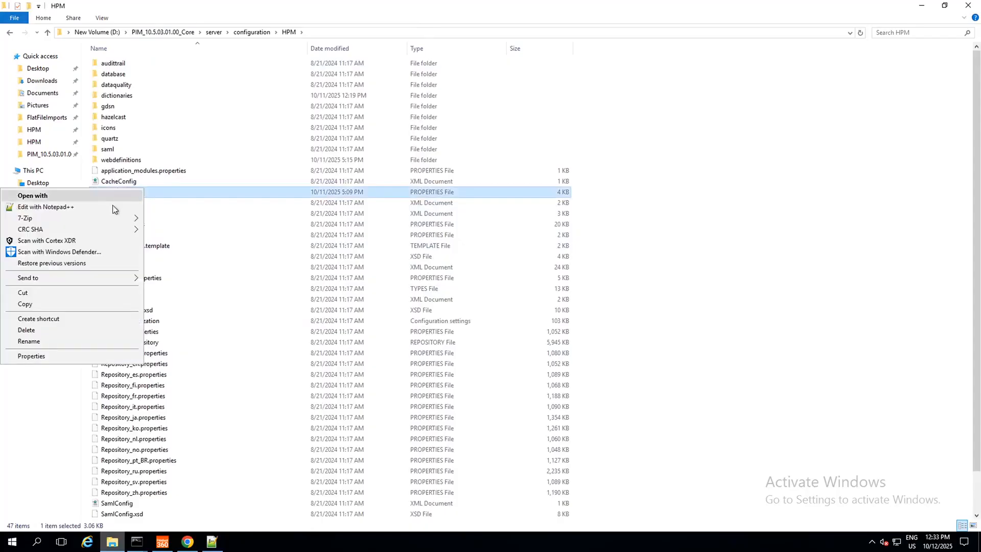
click(74, 206)
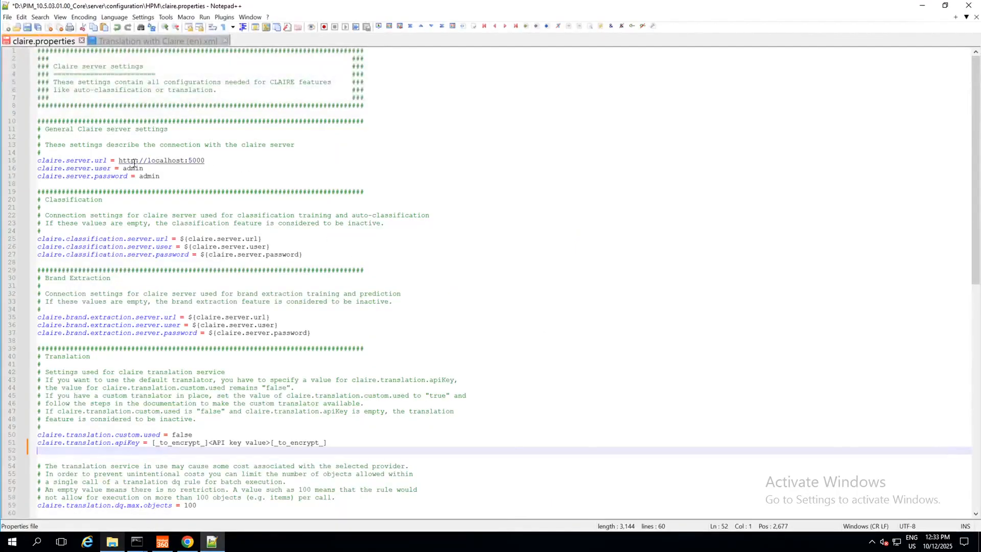
Step: Examine the Translation section's custom.used and apiKey settings in claire.properties
scroll(235, 257, down, 2)
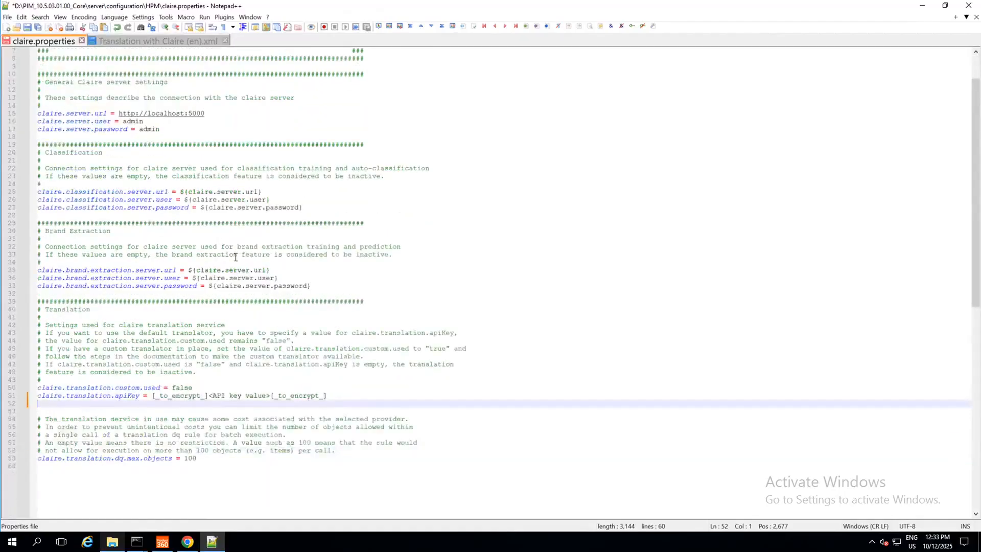
scroll(235, 257, down, 1)
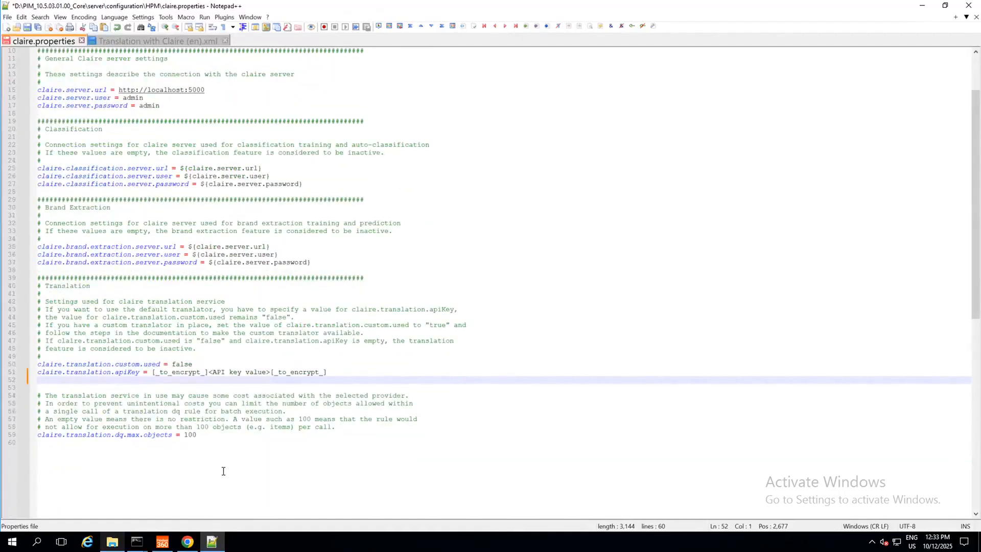
drag(198, 435, 20, 275)
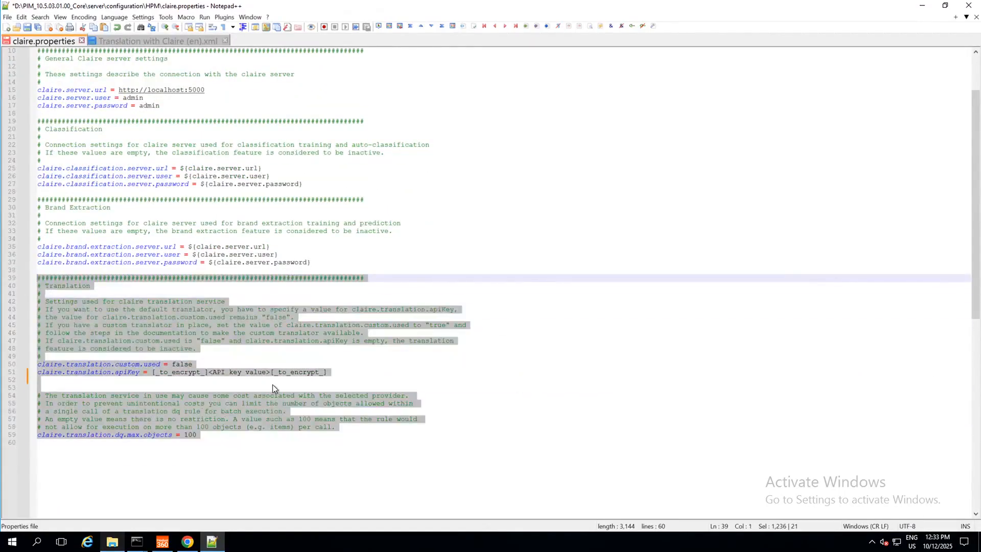
click(273, 387)
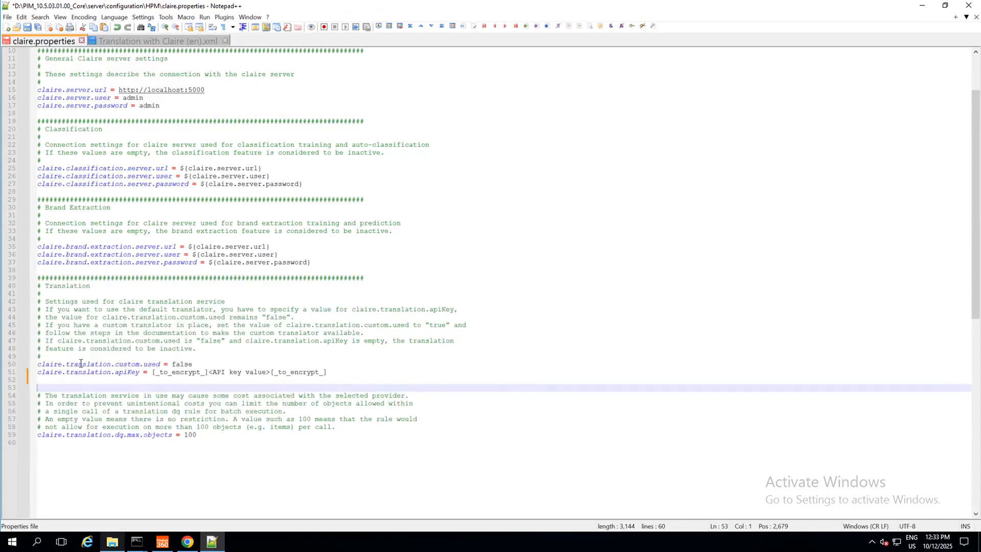
drag(153, 372, 327, 372)
click(236, 379)
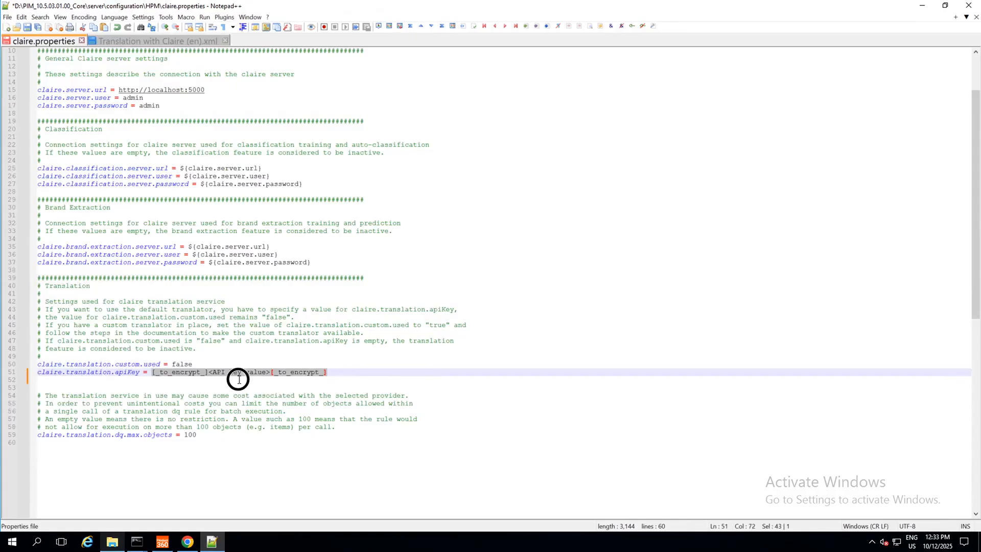
drag(210, 372, 152, 369)
click(330, 372)
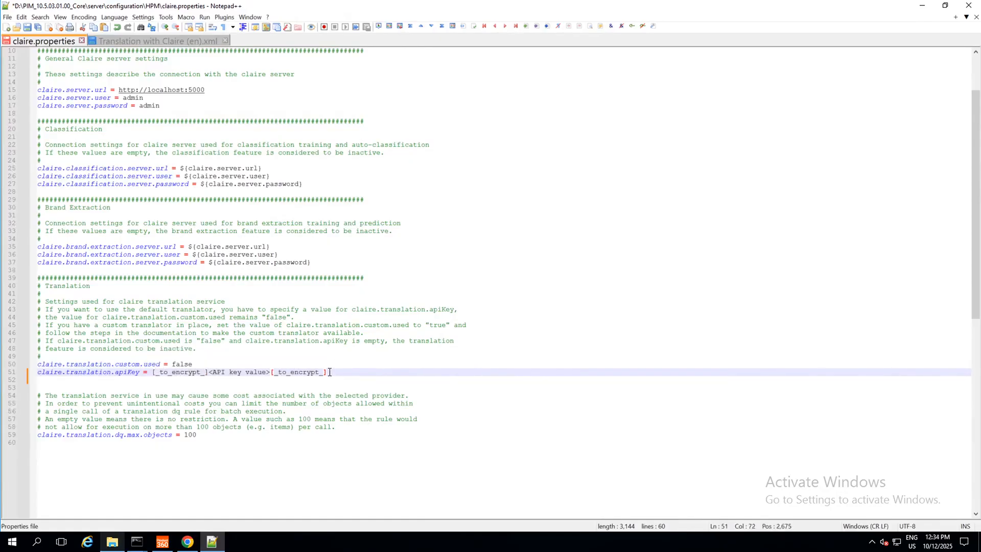
Step: Open the Translation with Claire (en) template from the CLAIRE accelerator's Flex UI Templates folder in Notepad++
click(112, 541)
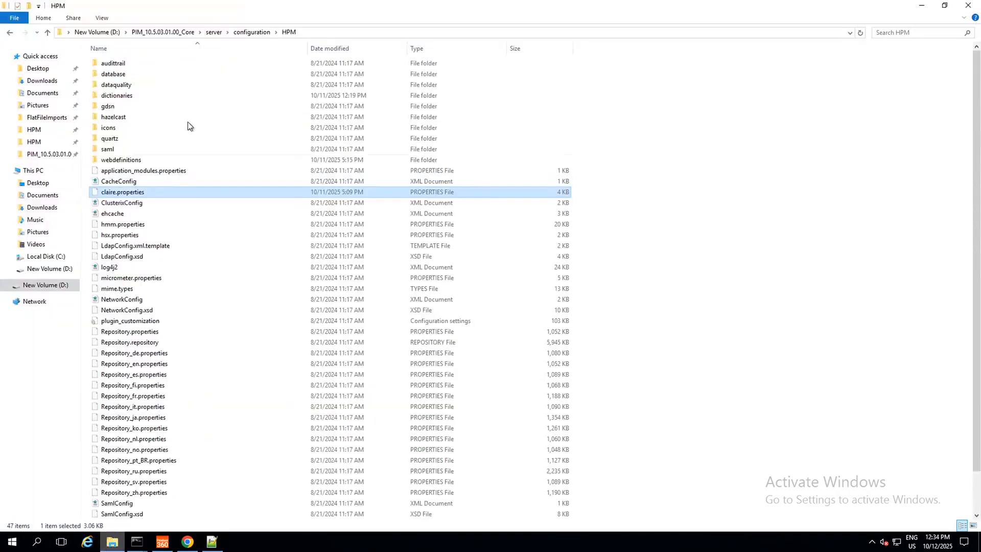
click(163, 32)
double_click(131, 84)
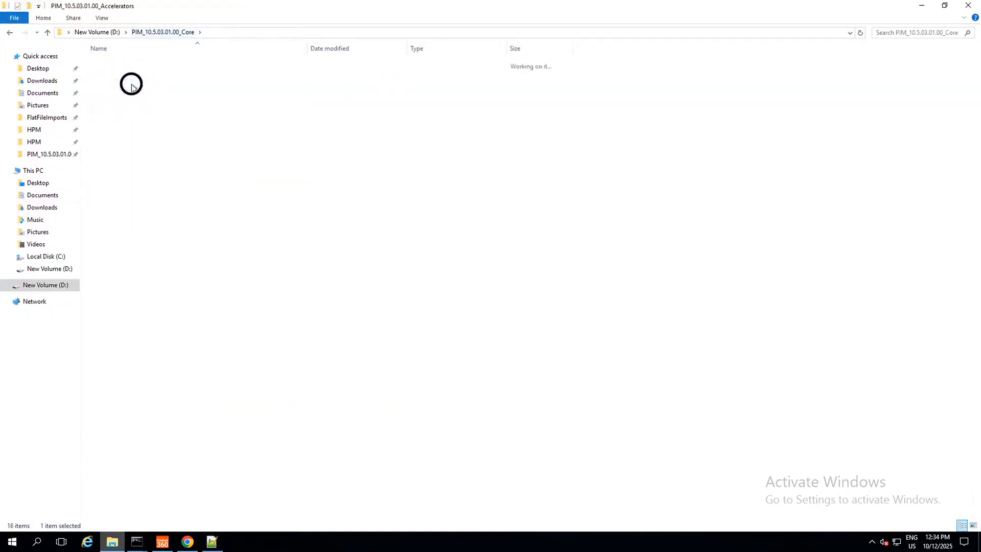
double_click(129, 64)
double_click(129, 65)
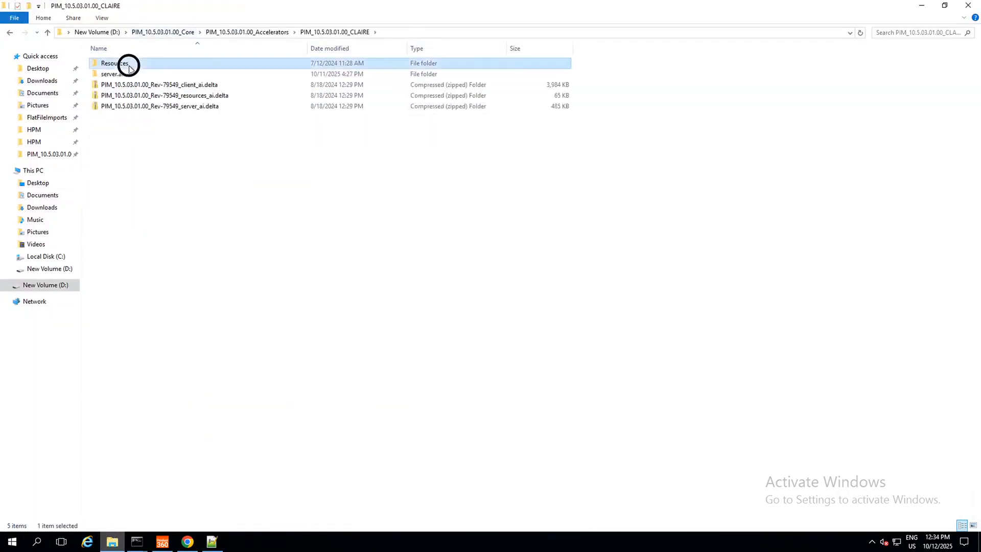
double_click(135, 76)
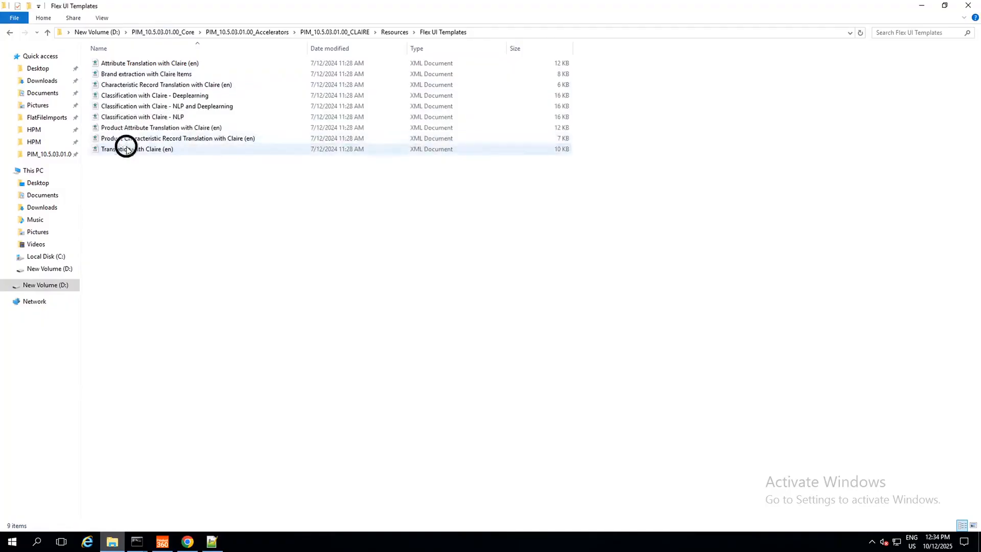
click(134, 151)
right_click(134, 153)
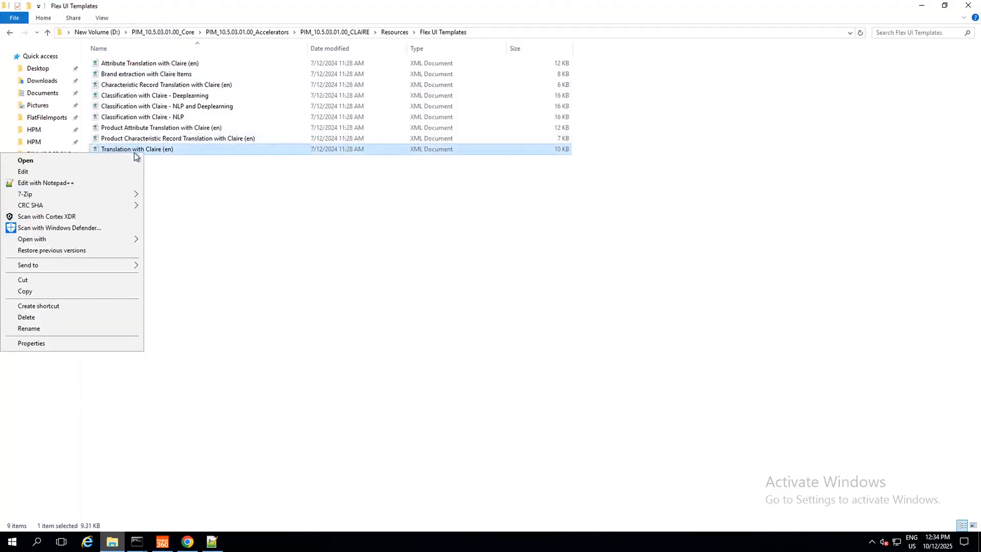
click(100, 179)
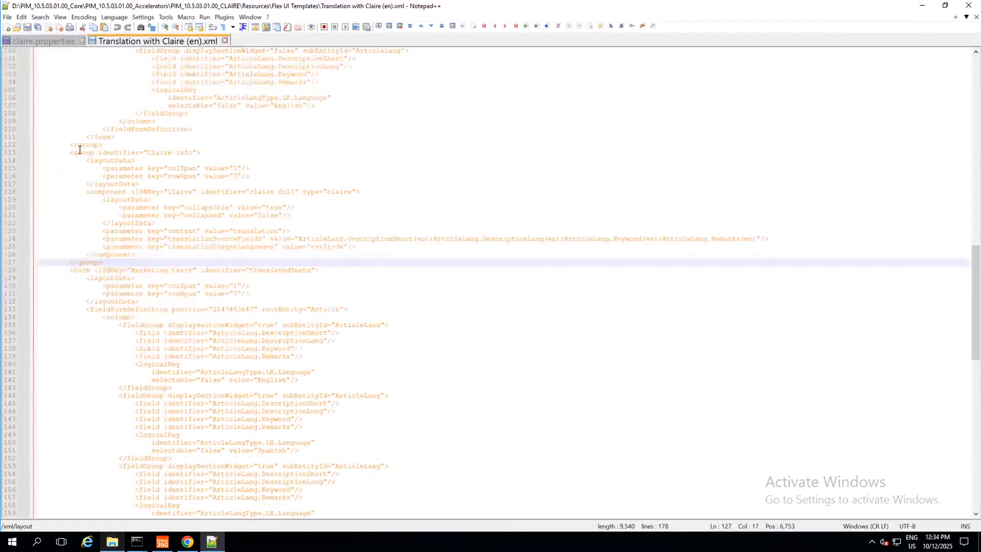
Step: Review the Claire info group's translationSourceFields and translationTargetLanguages parameters in the template
drag(70, 152, 118, 258)
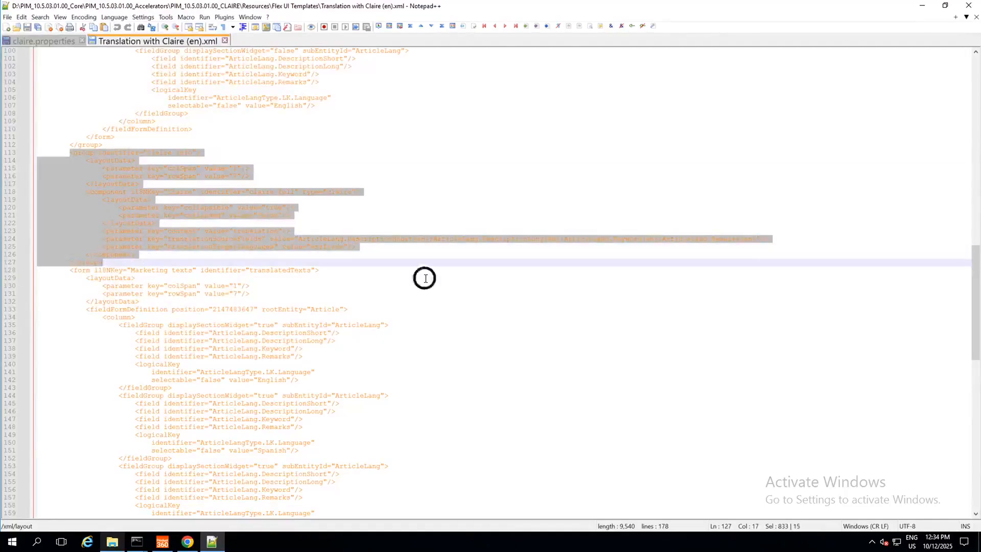
click(379, 239)
click(516, 239)
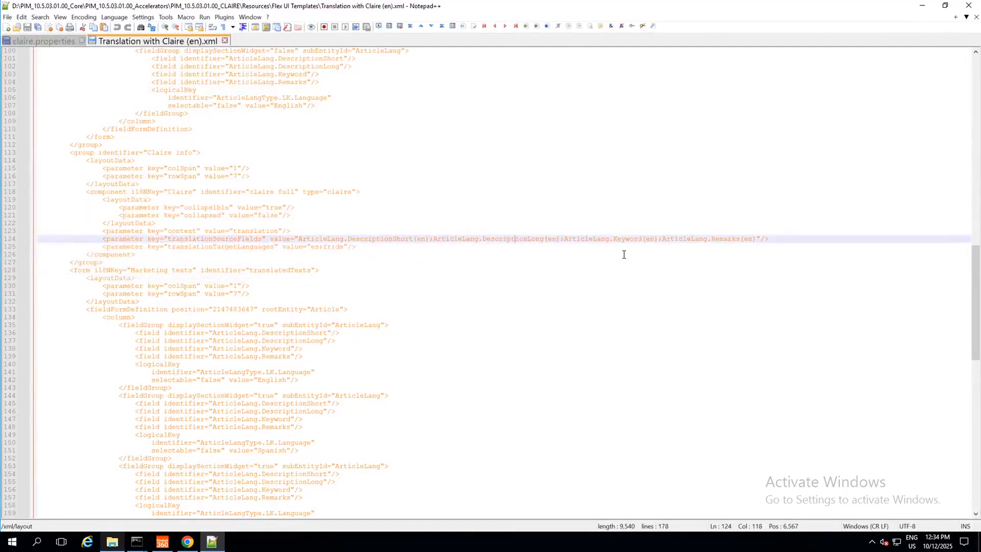
click(631, 239)
click(707, 239)
drag(312, 247, 343, 249)
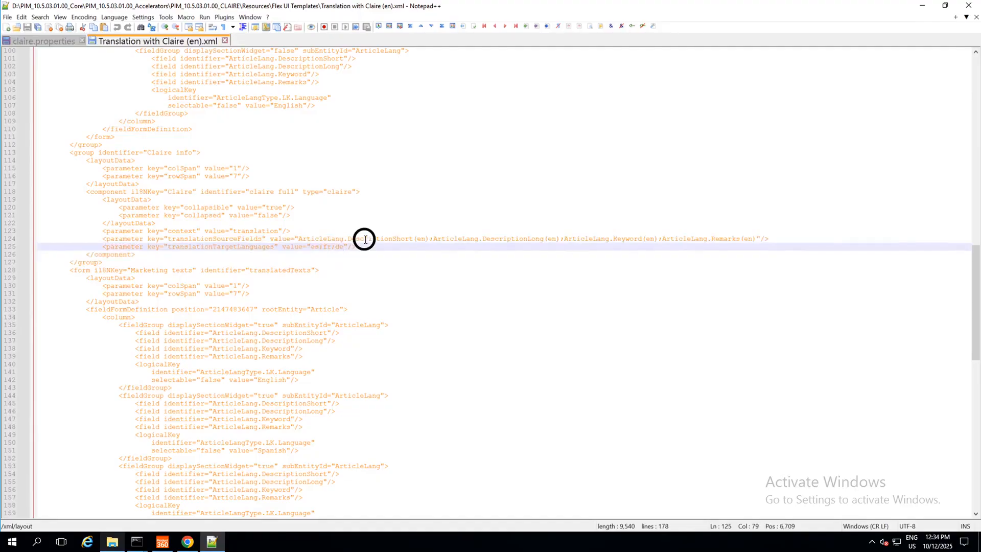
click(363, 238)
click(471, 239)
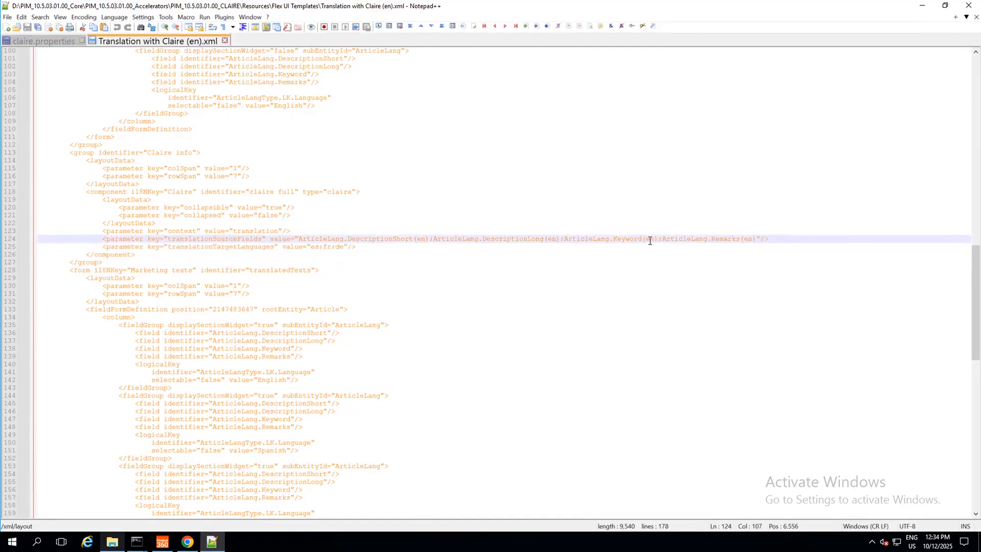
click(678, 238)
drag(192, 241, 241, 245)
click(200, 251)
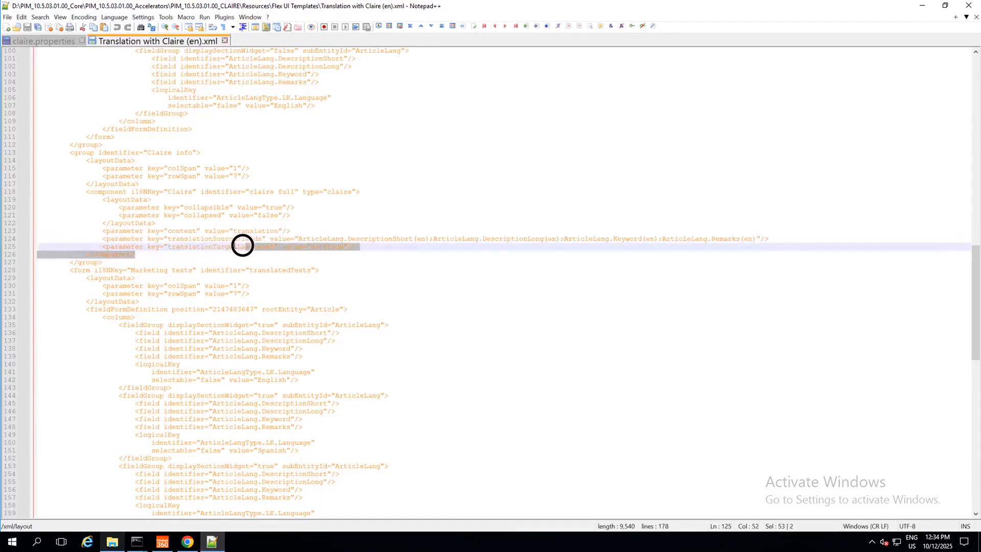
click(205, 246)
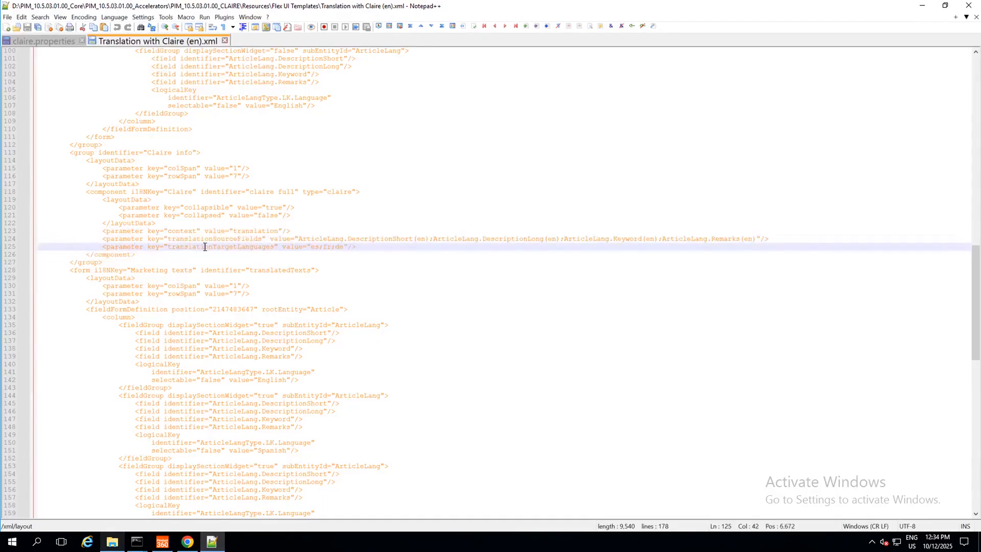
Step: In the Product 360 desktop client, open Manage UI templates and select the Translation with Claire (en) template
click(163, 542)
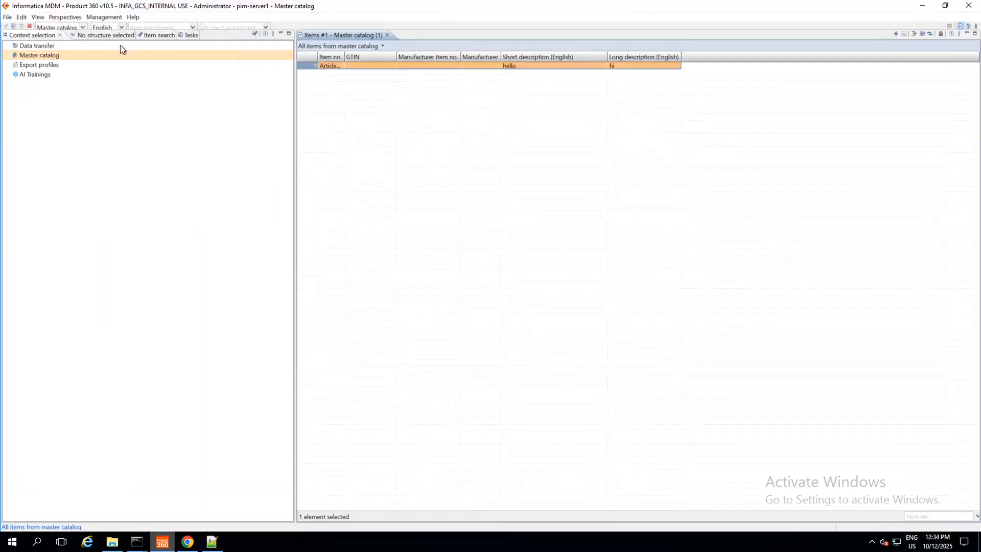
click(105, 17)
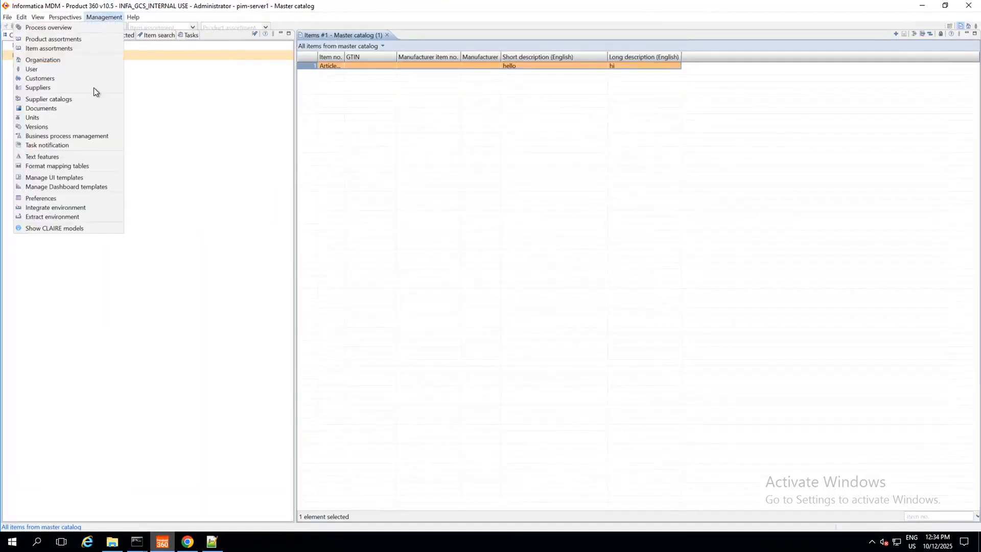
click(56, 178)
click(280, 167)
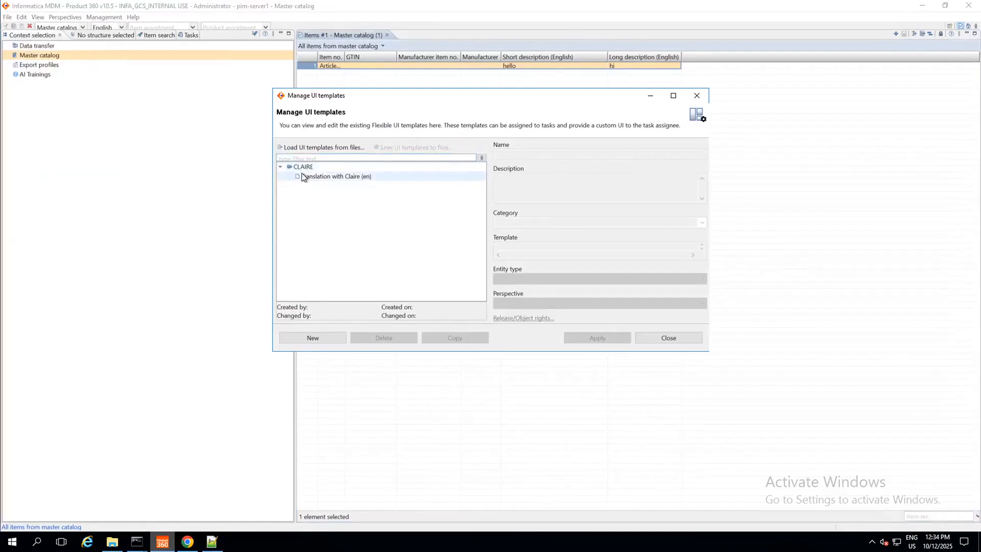
click(306, 176)
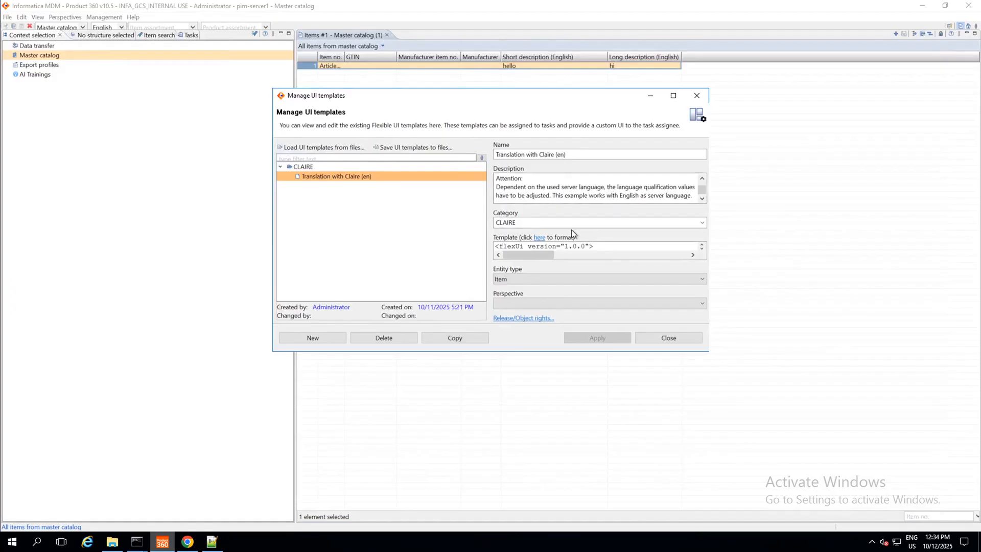
Step: In the web client, open the Translation with Claire (en) Flex UI for the selected item
click(189, 545)
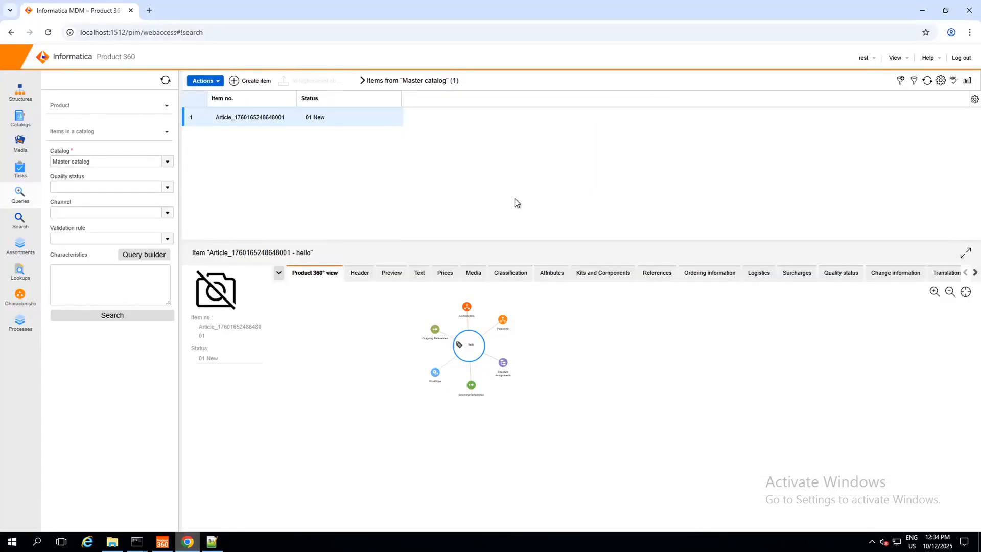
click(202, 82)
click(427, 149)
click(219, 82)
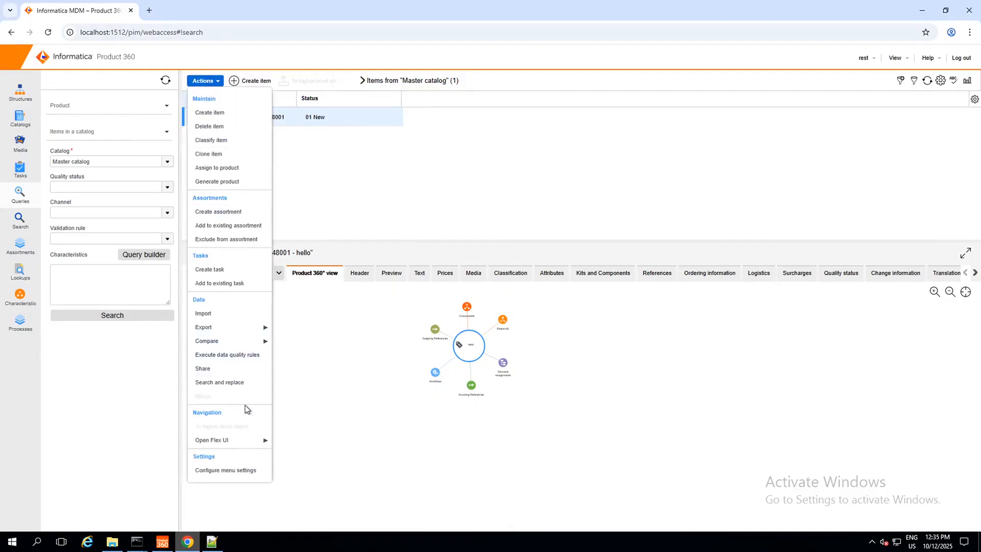
mouse_move(227, 440)
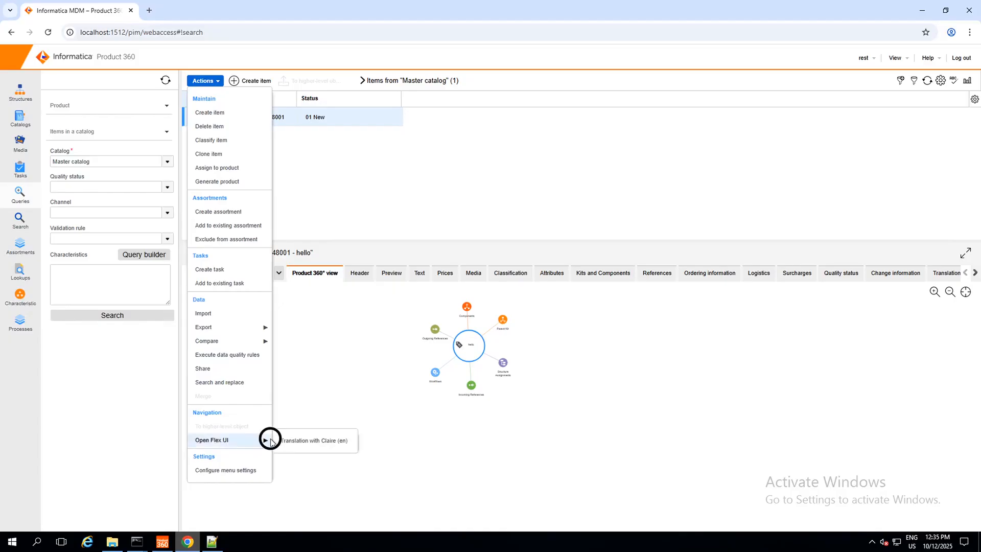
click(295, 440)
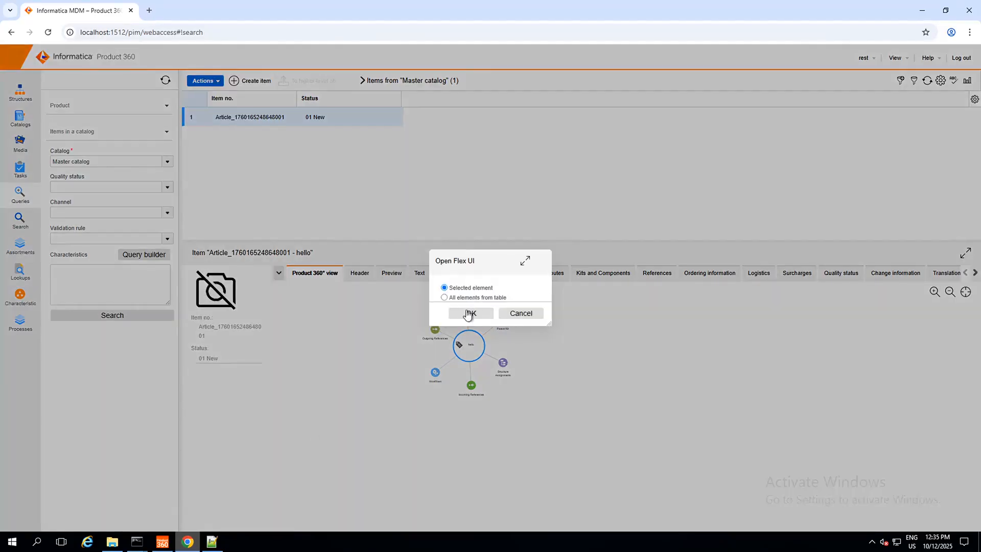
click(470, 313)
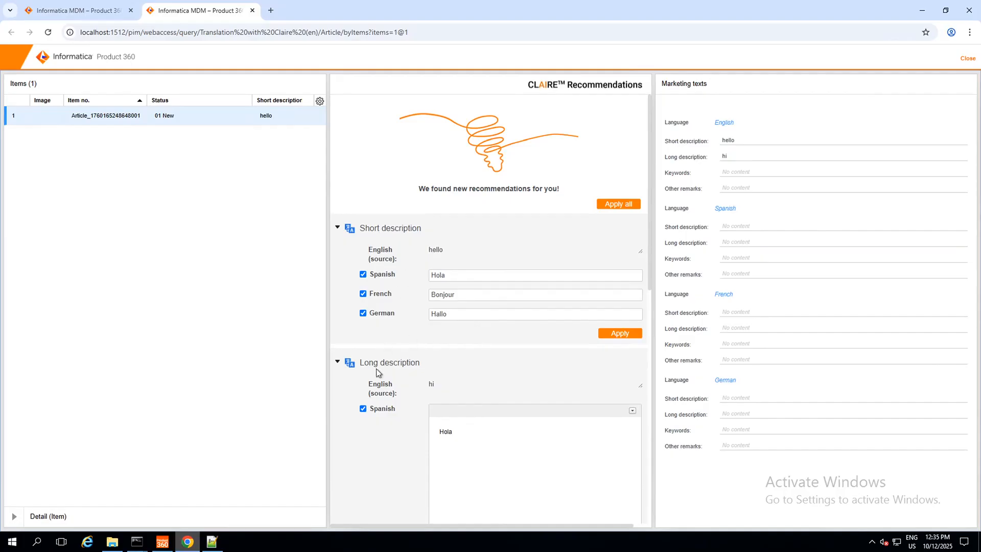
Step: Review the CLAIRE translation recommendations for the item's short and long descriptions
scroll(394, 343, down, 10)
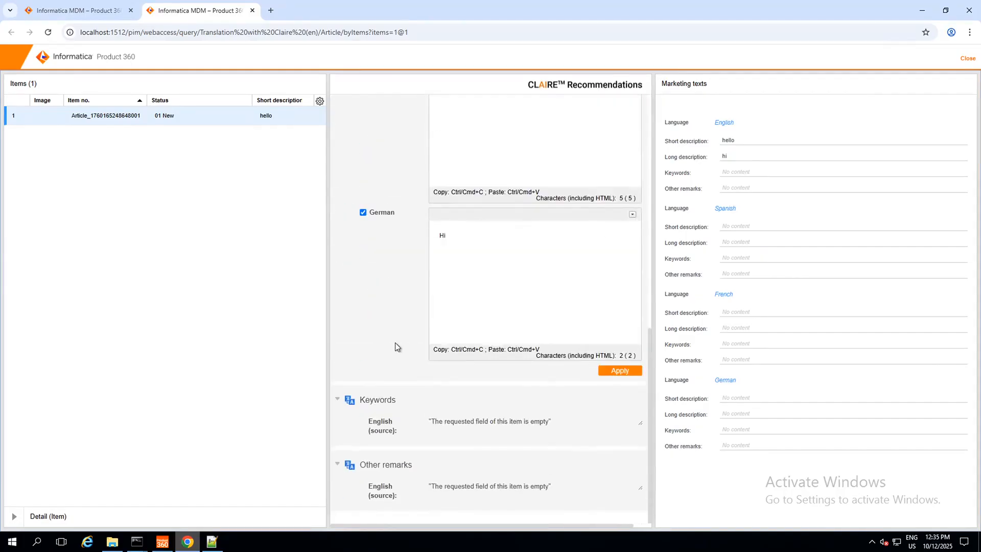
scroll(395, 343, up, 10)
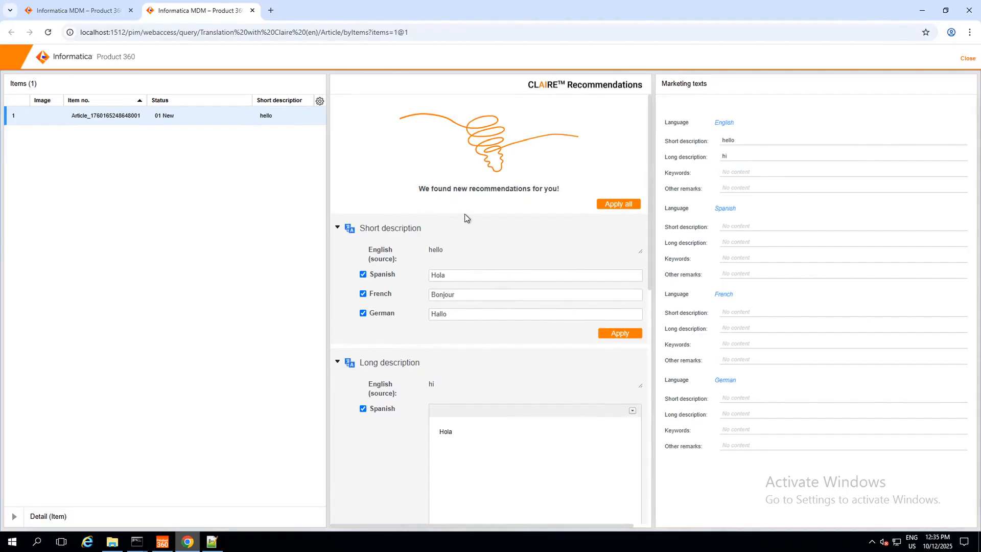
scroll(500, 291, down, 8)
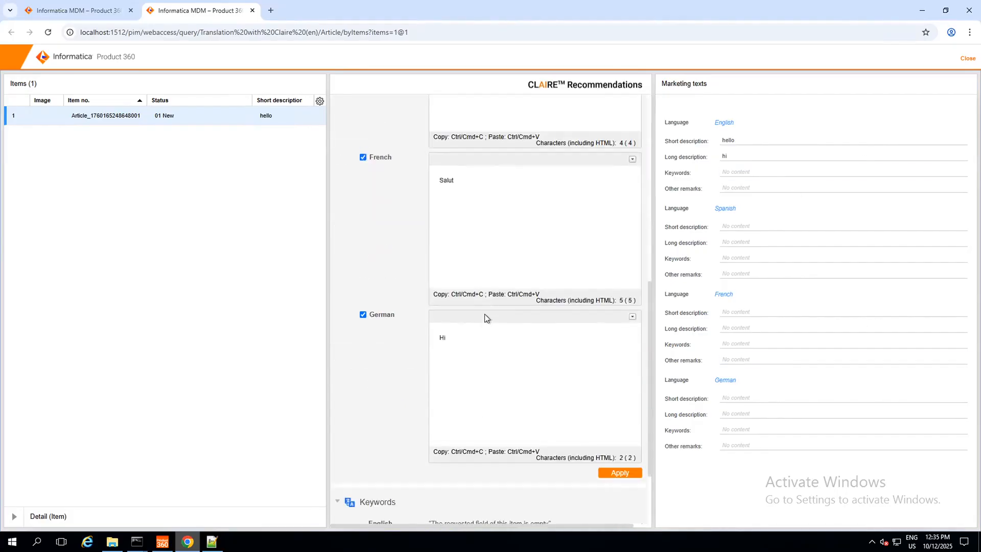
scroll(401, 319, down, 1)
scroll(379, 312, up, 10)
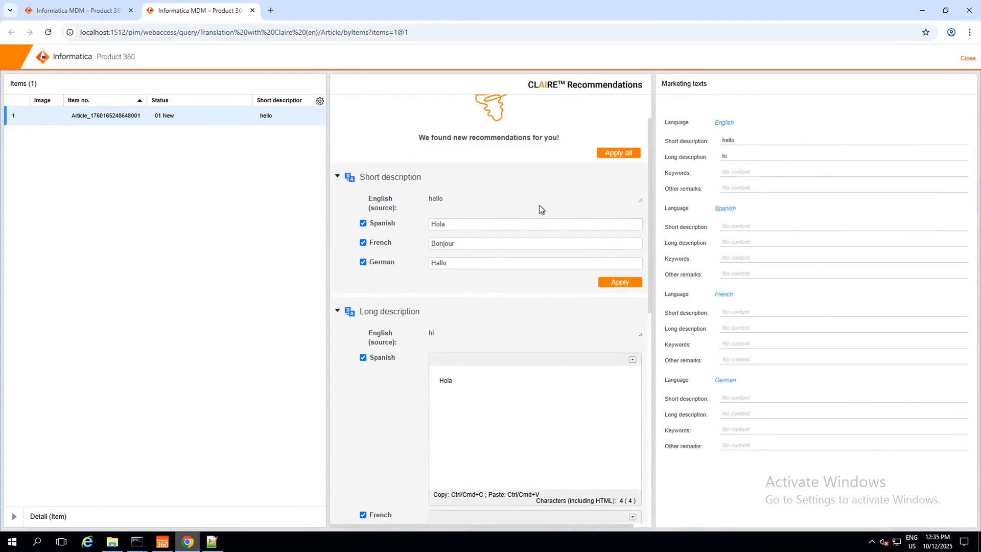
Step: Apply the CLAIRE short description translations, then apply all CLAIRE recommendations to the item's marketing texts
click(609, 284)
click(617, 154)
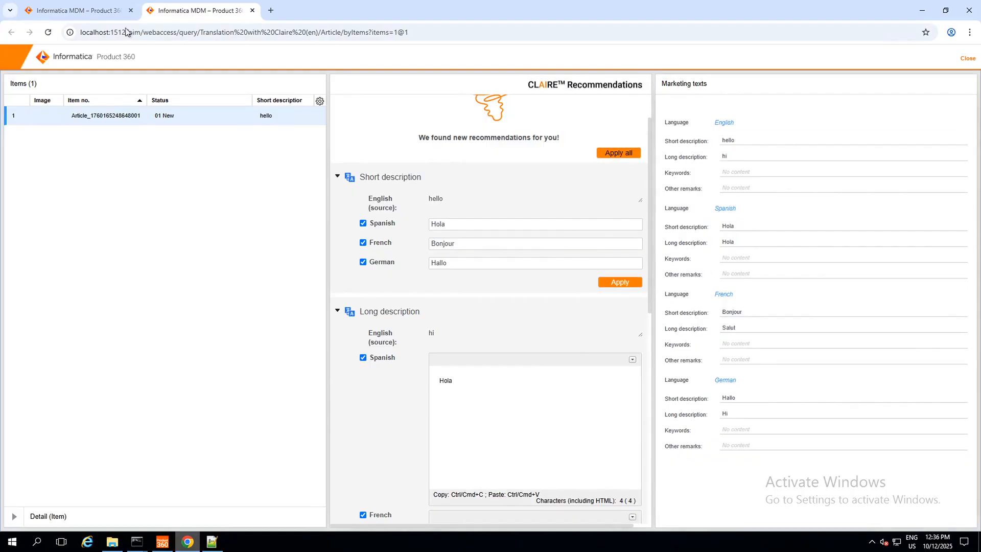
Step: Back in the main web client tab, view the item's text data in French to check the applied translations
click(79, 13)
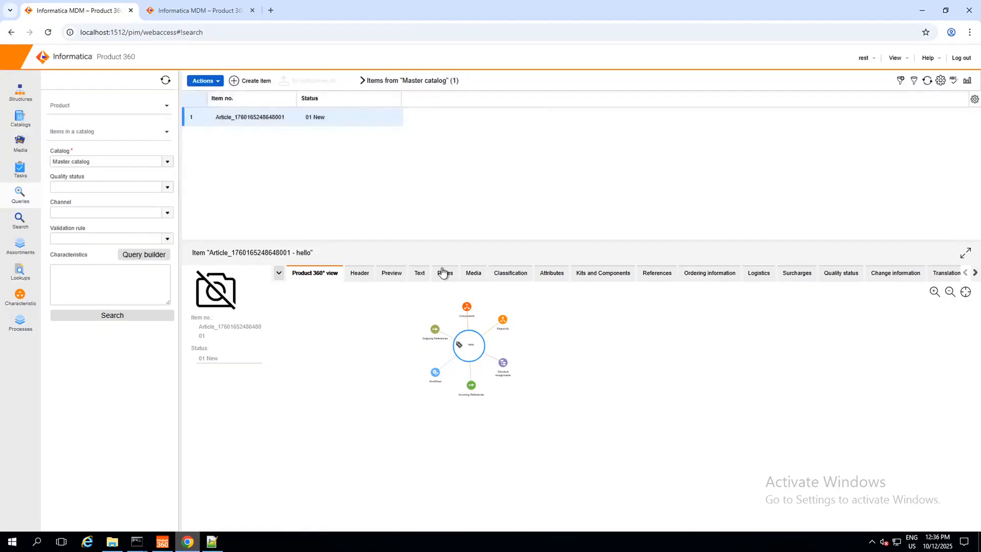
click(423, 271)
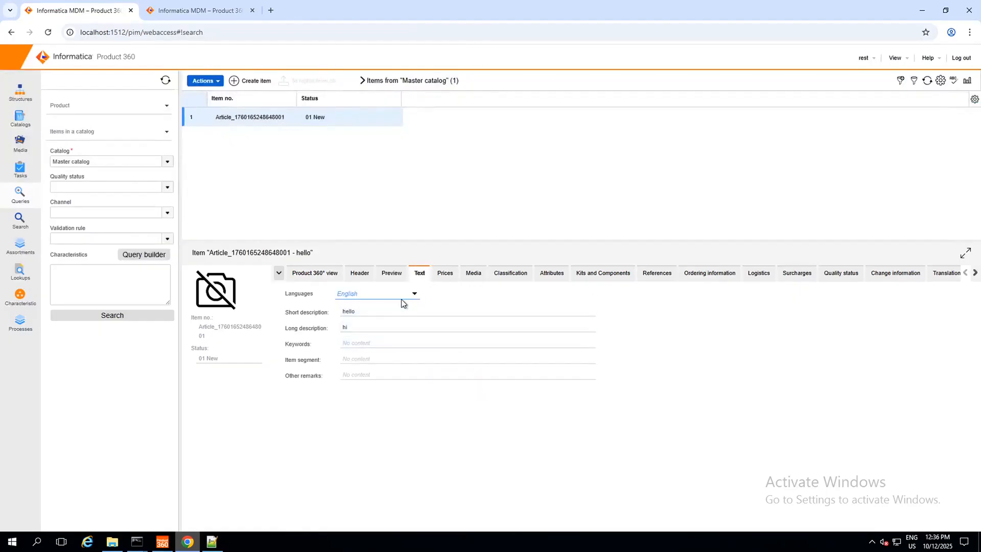
click(415, 303)
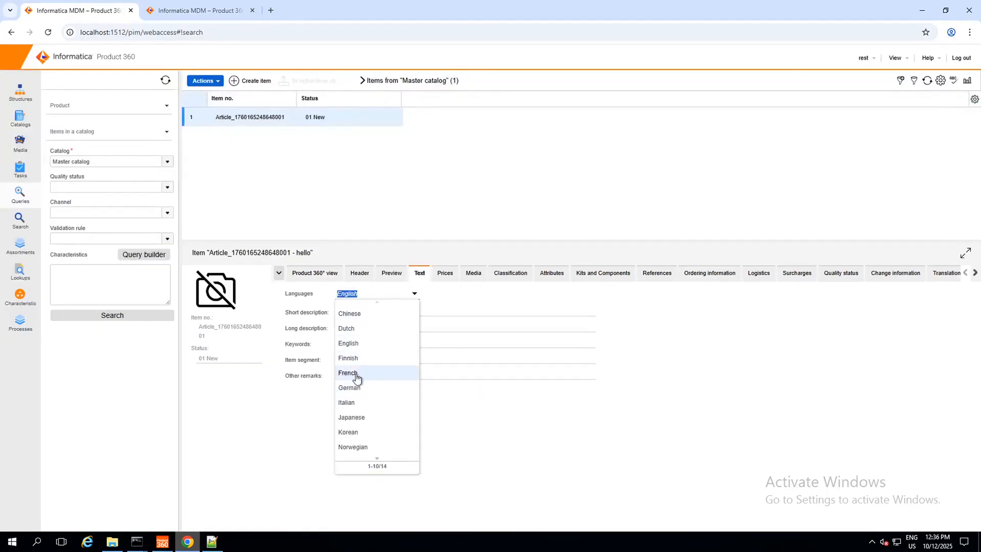
click(378, 355)
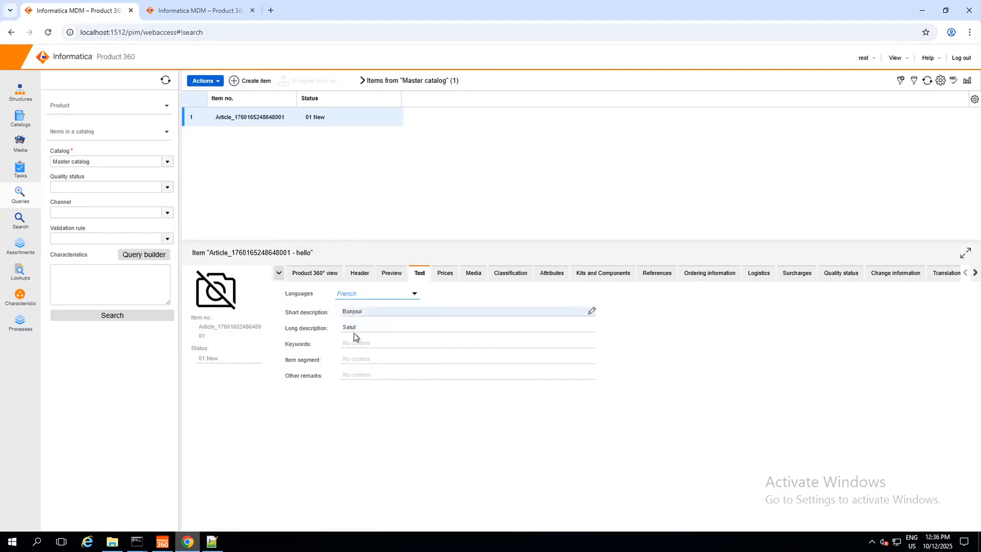
click(531, 221)
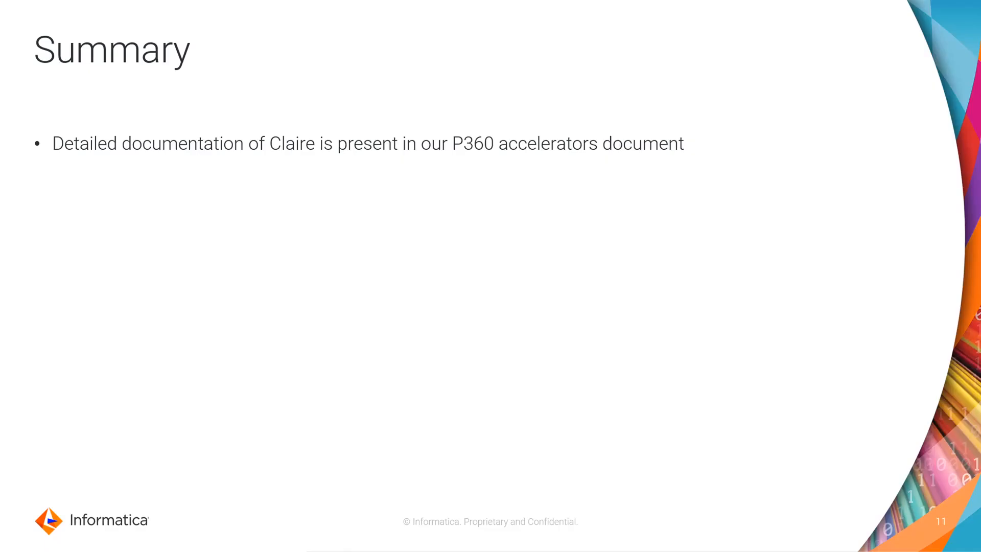
key(Right)
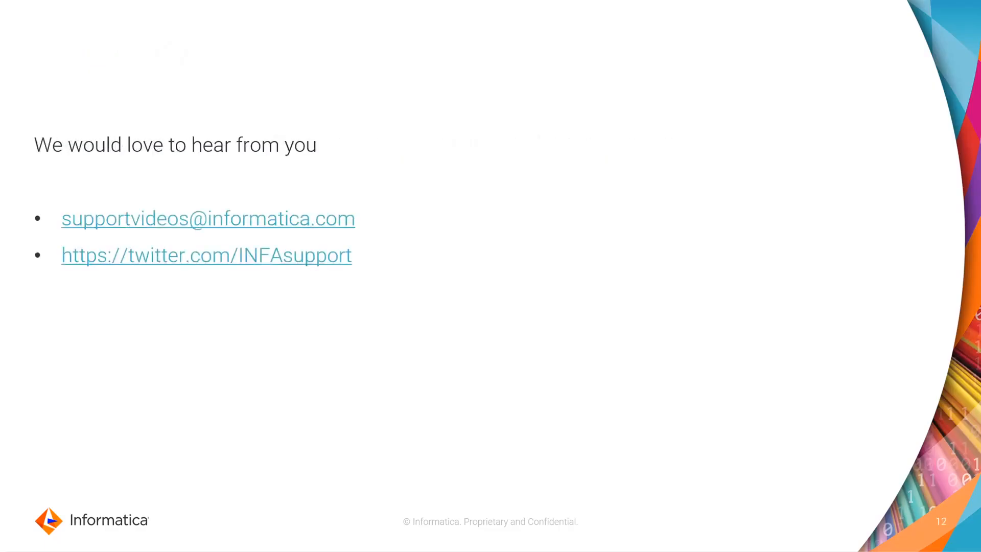